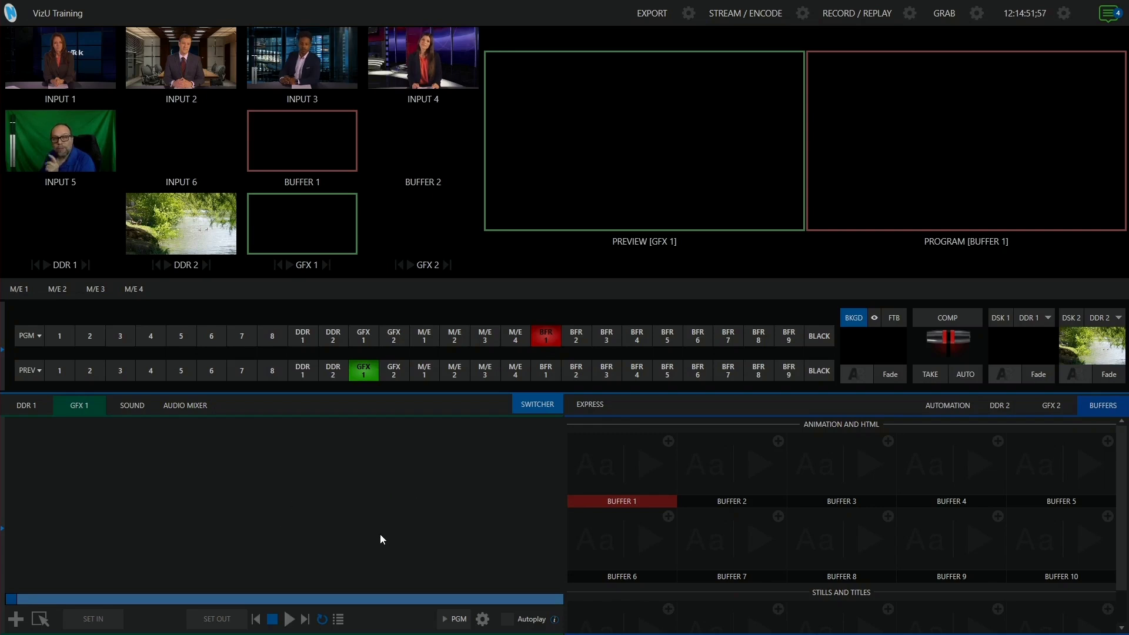
Browse Buffer 1's title templates, previewing the Dawn, Electra Blue, Electra Green, Electra Red and Emerald categories
click(669, 442)
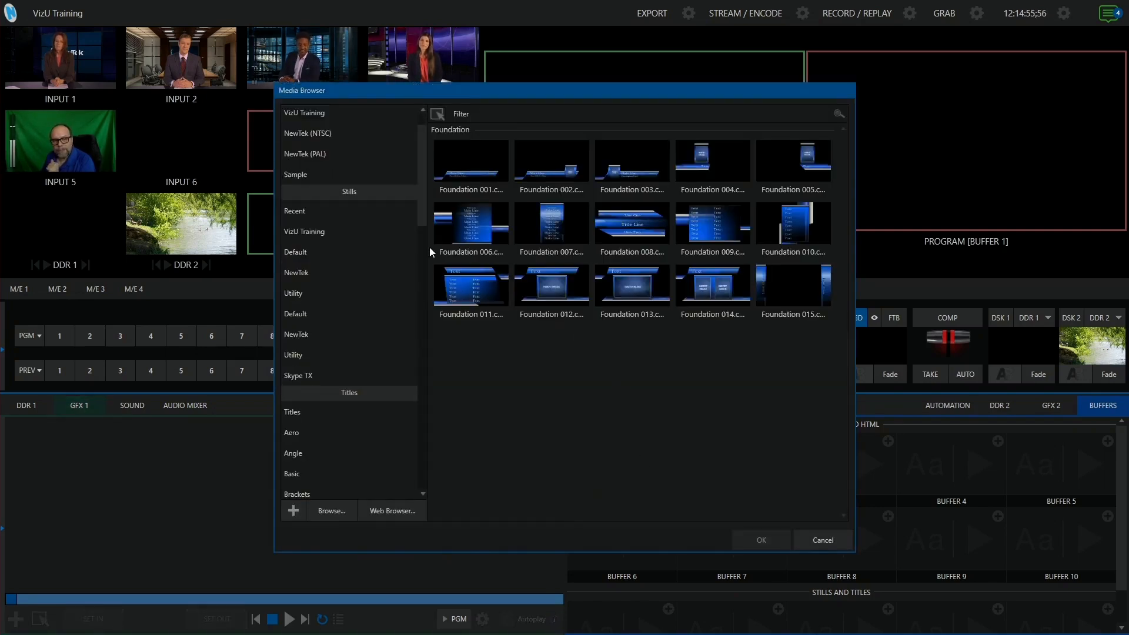
scroll(425, 171, up, 1)
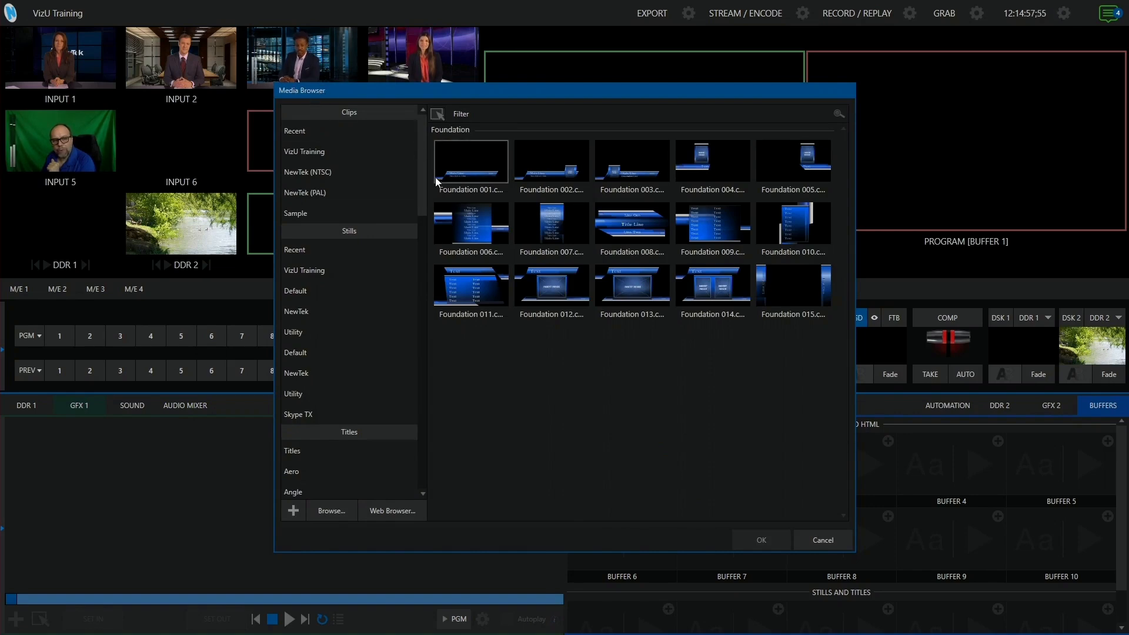
drag(419, 157, 421, 244)
click(324, 142)
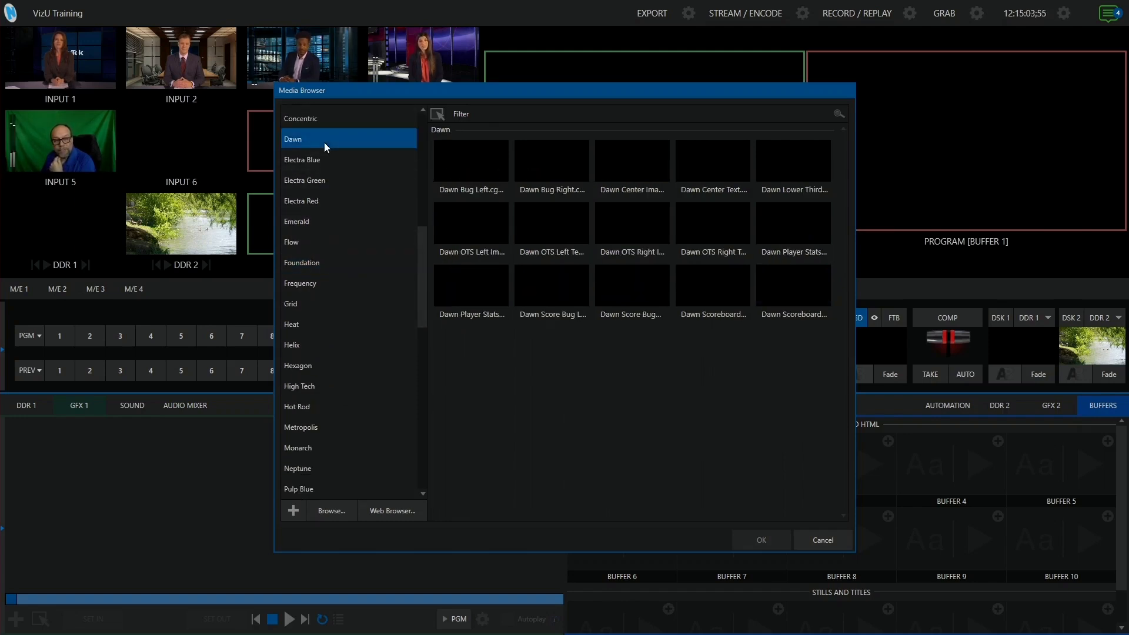
click(323, 158)
click(322, 180)
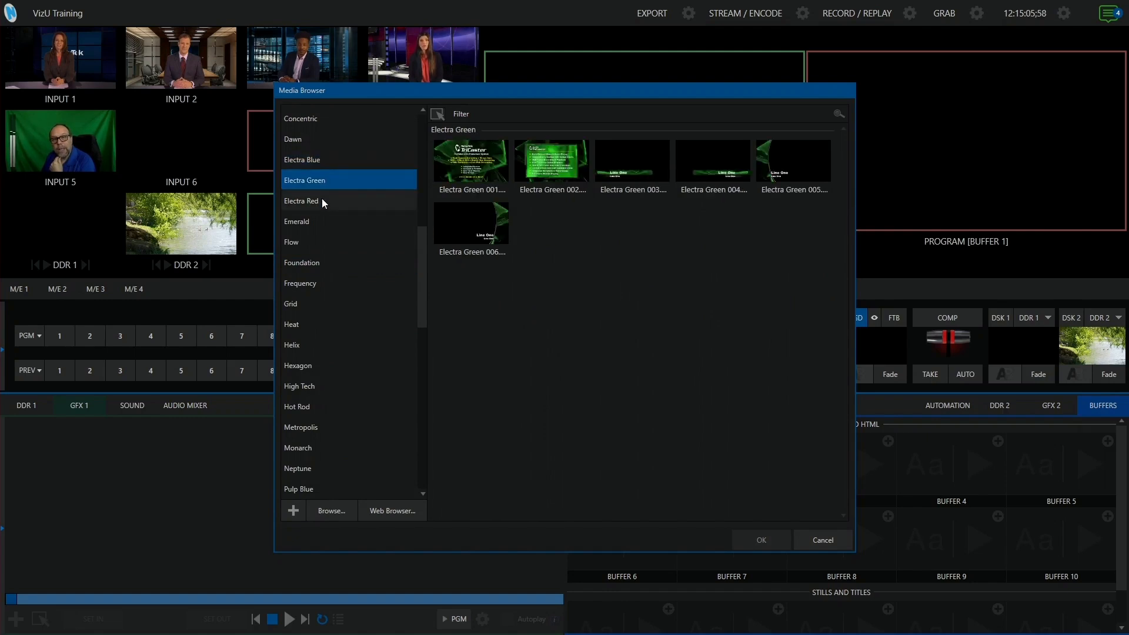
click(322, 200)
click(323, 219)
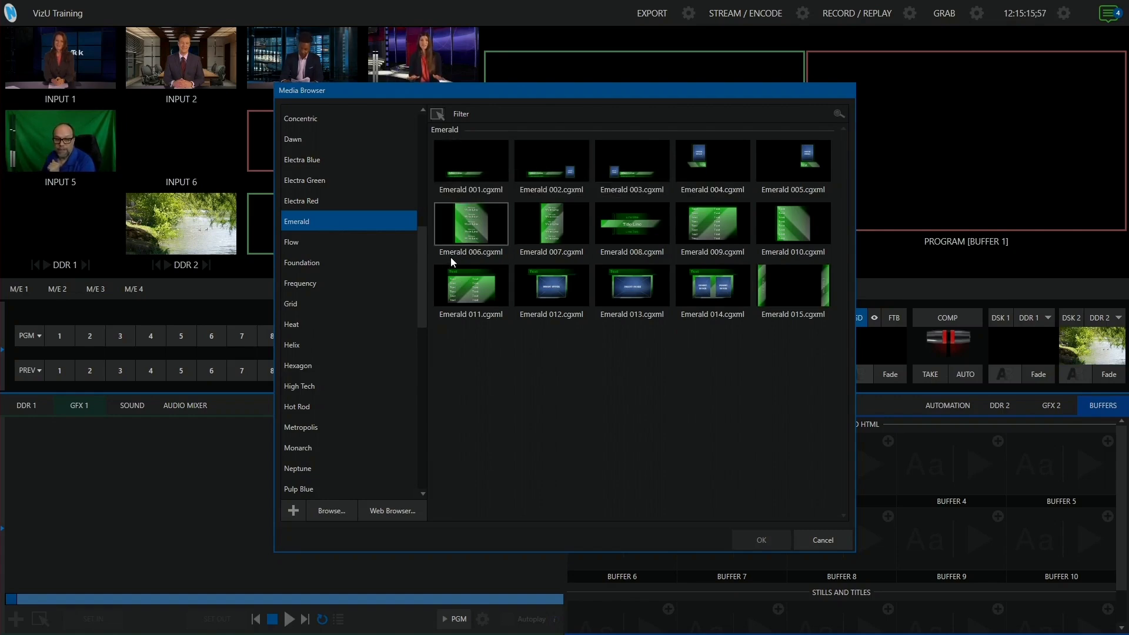
Pick the High Tech 005 lower third from the High Tech titles and load it into Buffer 1
click(344, 282)
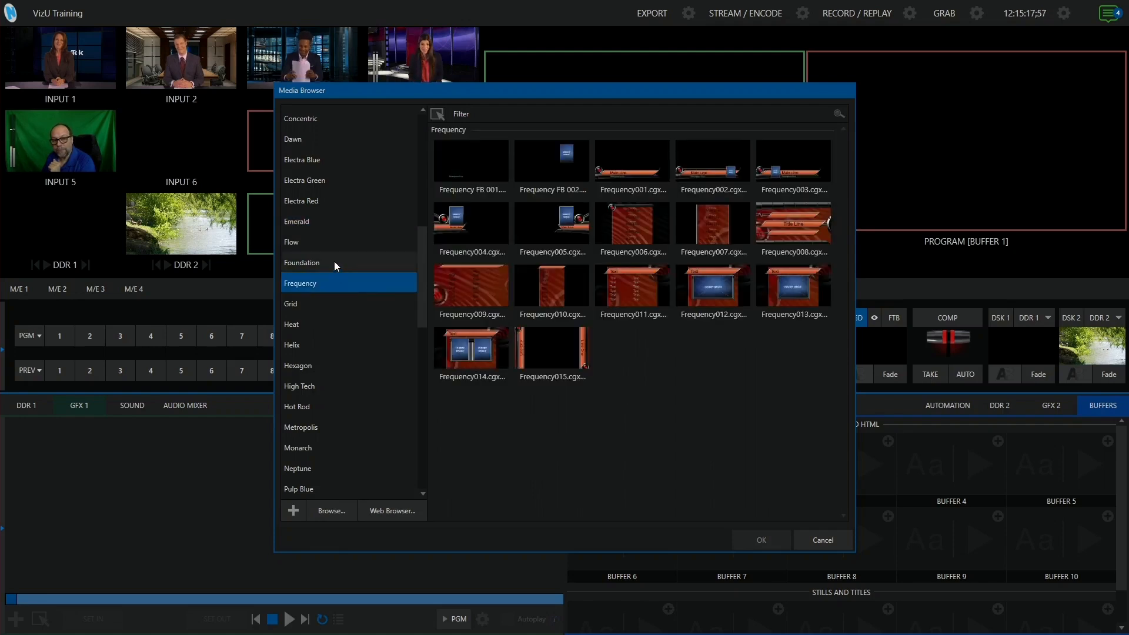
click(334, 261)
drag(422, 269, 425, 283)
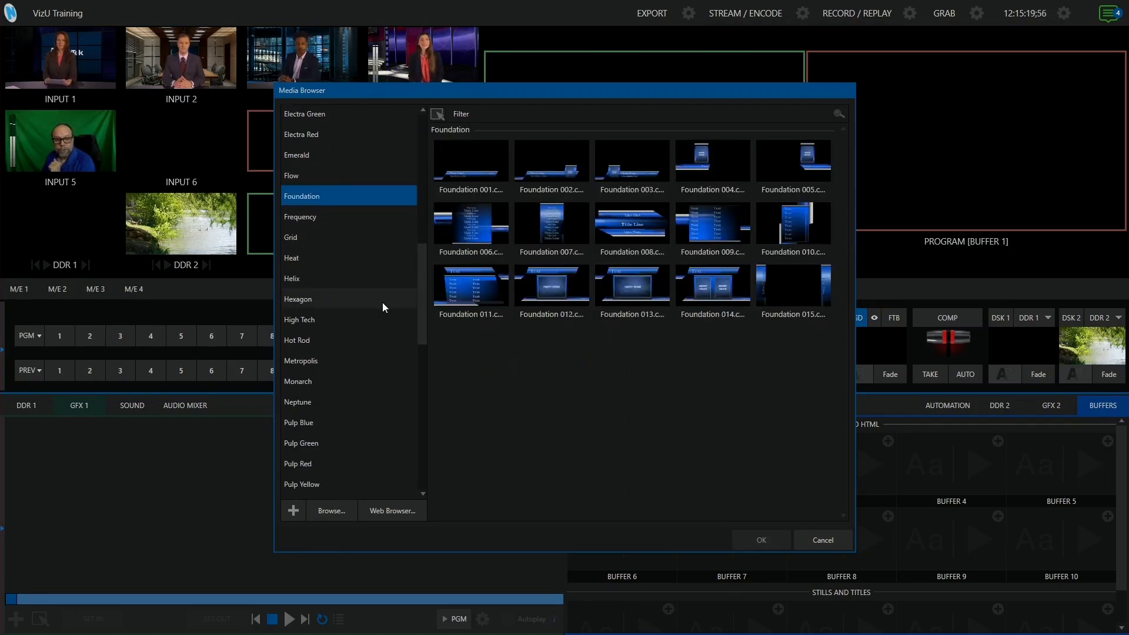
click(322, 324)
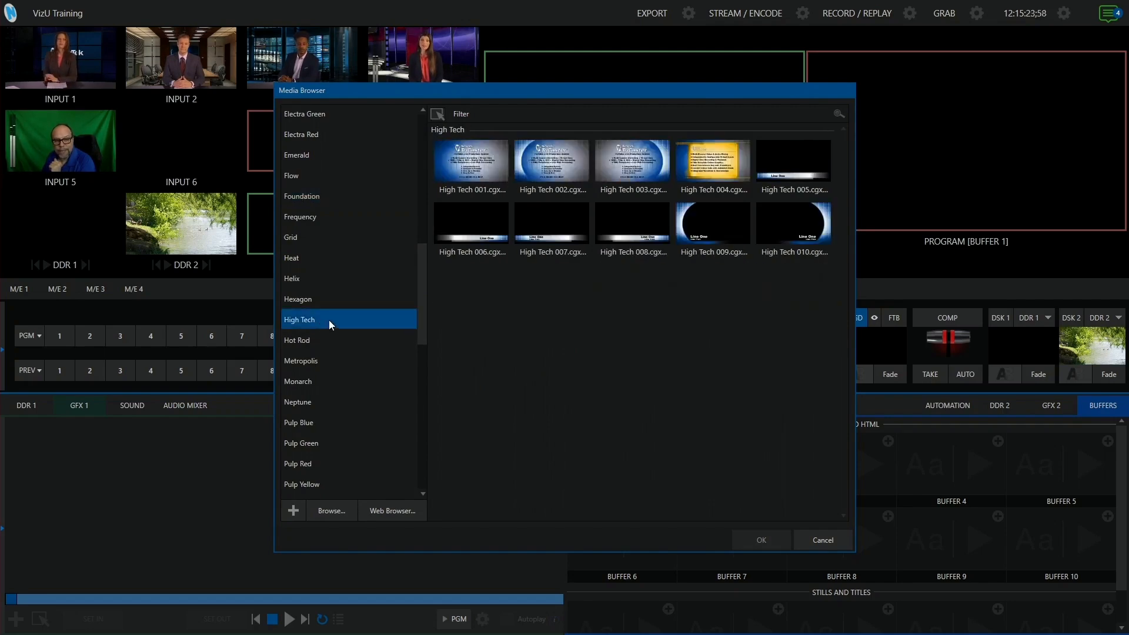
click(791, 164)
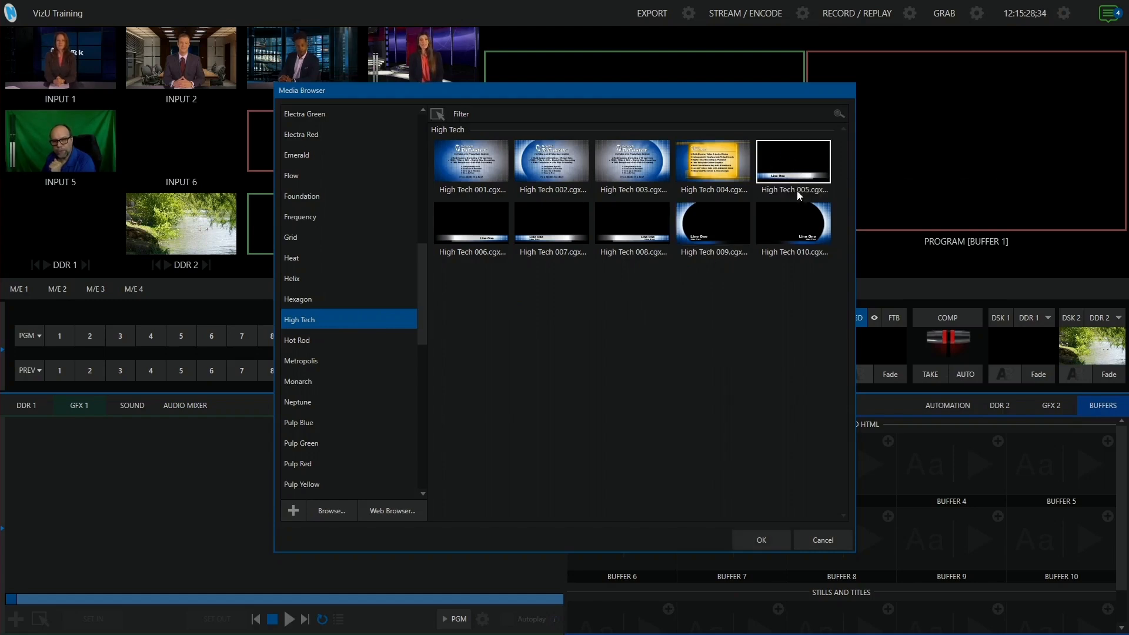
click(763, 533)
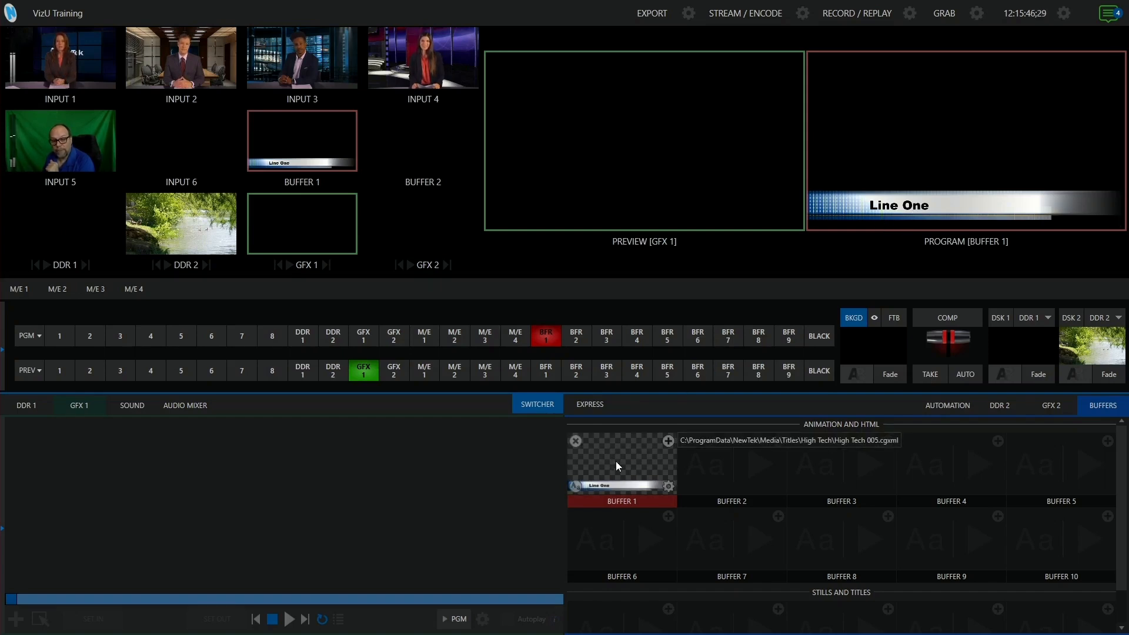
Change the Buffer 1 title text from 'Line One' to 'TriCaster' and browse the font list
click(575, 487)
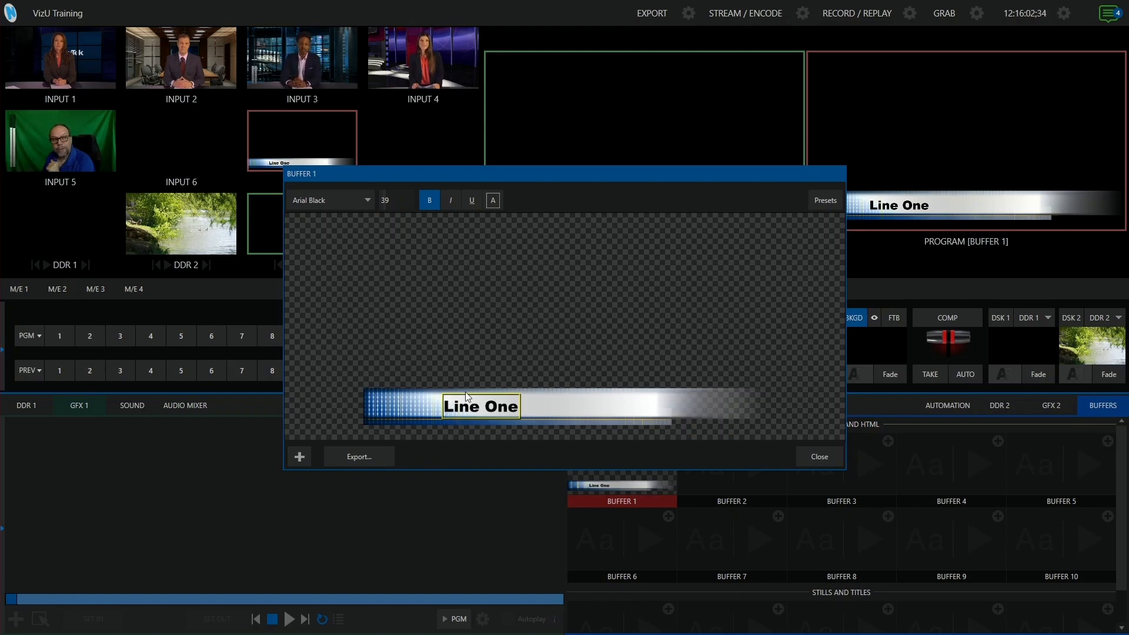
double_click(496, 410)
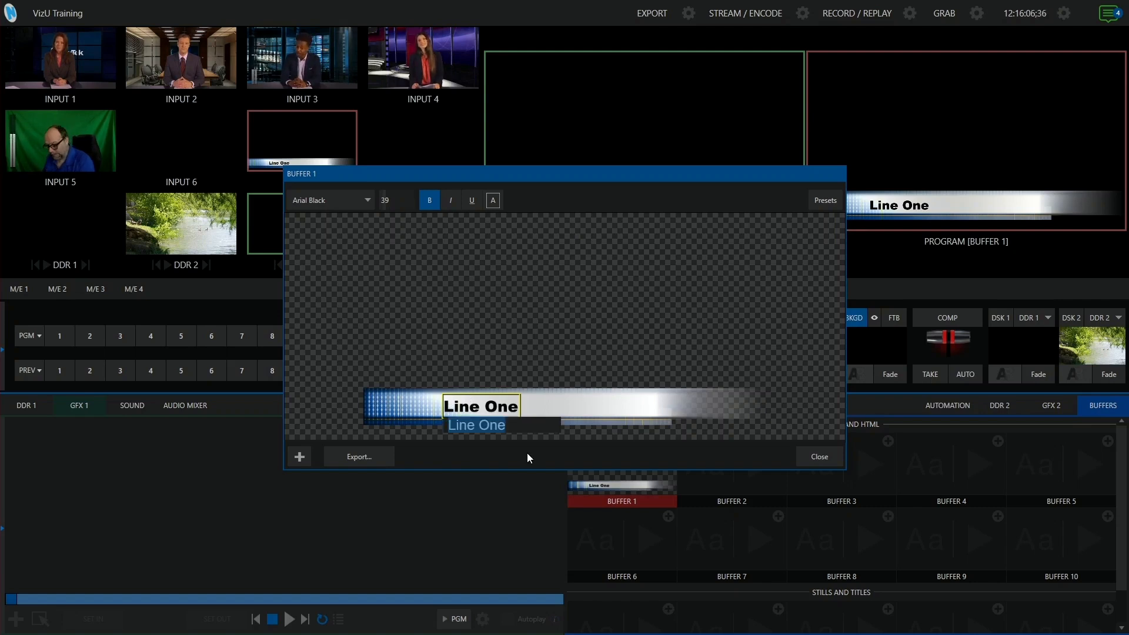
text(TriCaster)
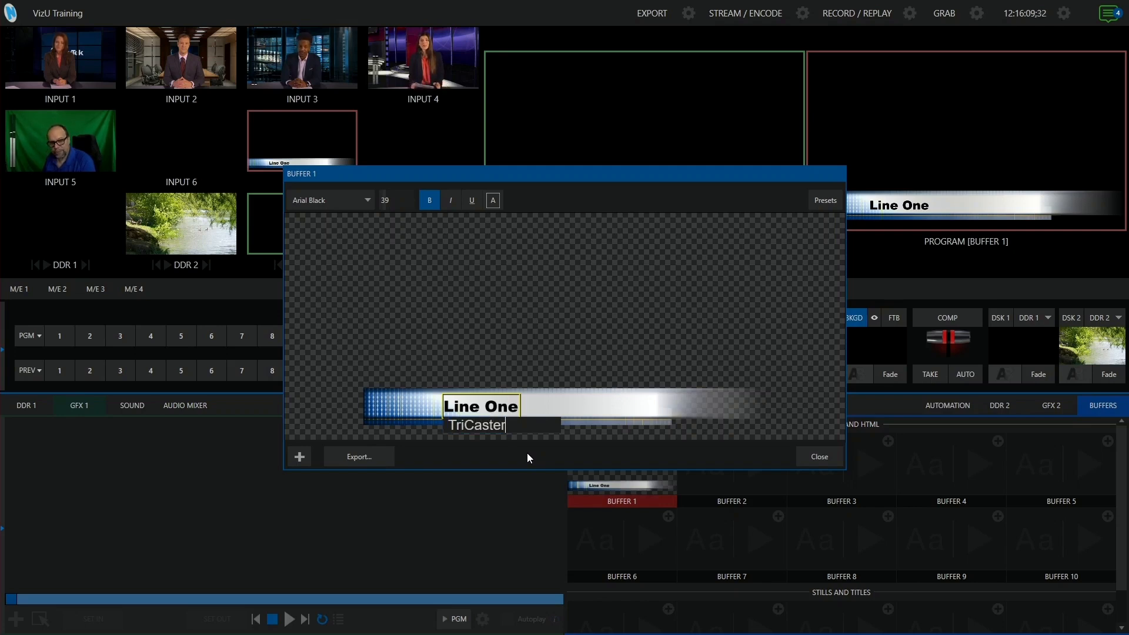
key(Return)
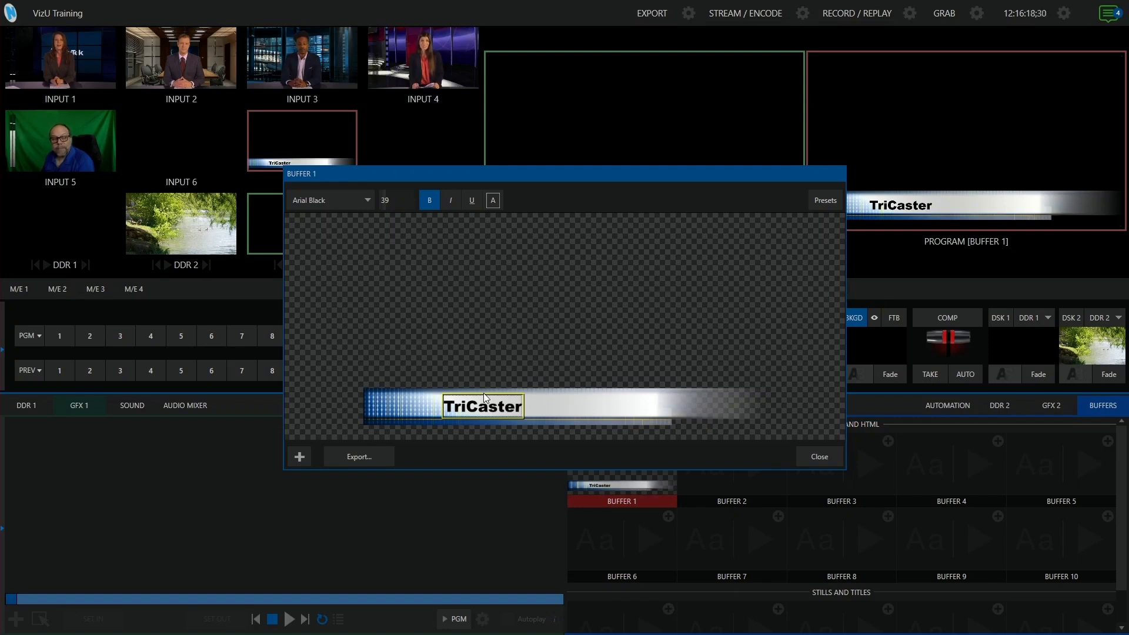
click(369, 200)
mouse_move(368, 235)
mouse_down()
mouse_move(364, 351)
mouse_move(363, 233)
mouse_up()
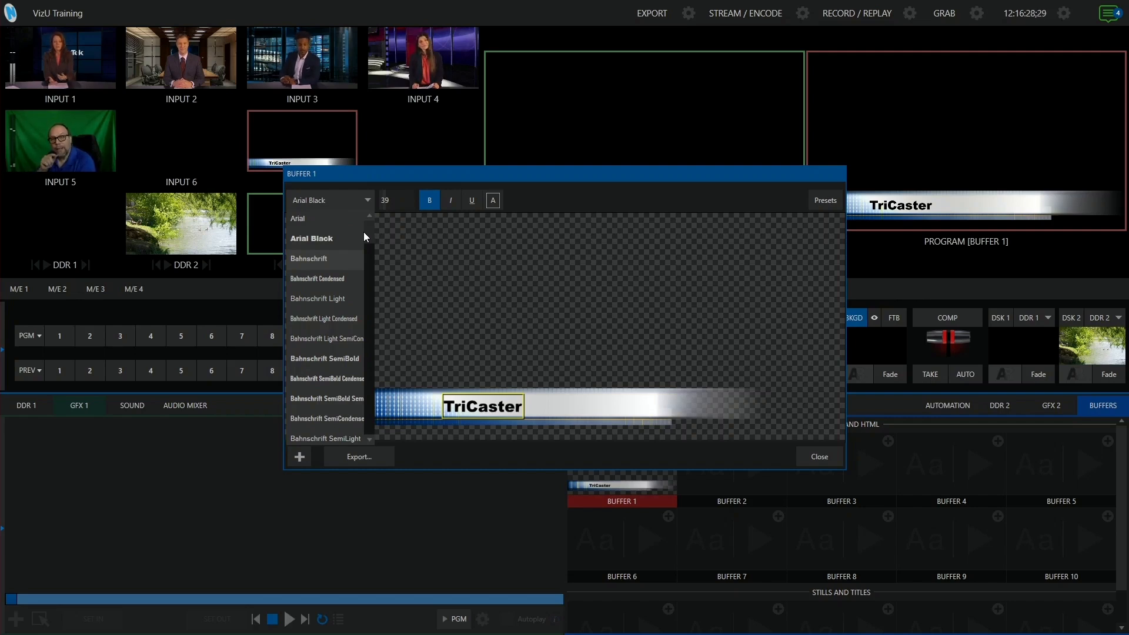
Keep Arial Black, enlarge the TriCaster text from 39 to 42, and close the title editor
click(435, 246)
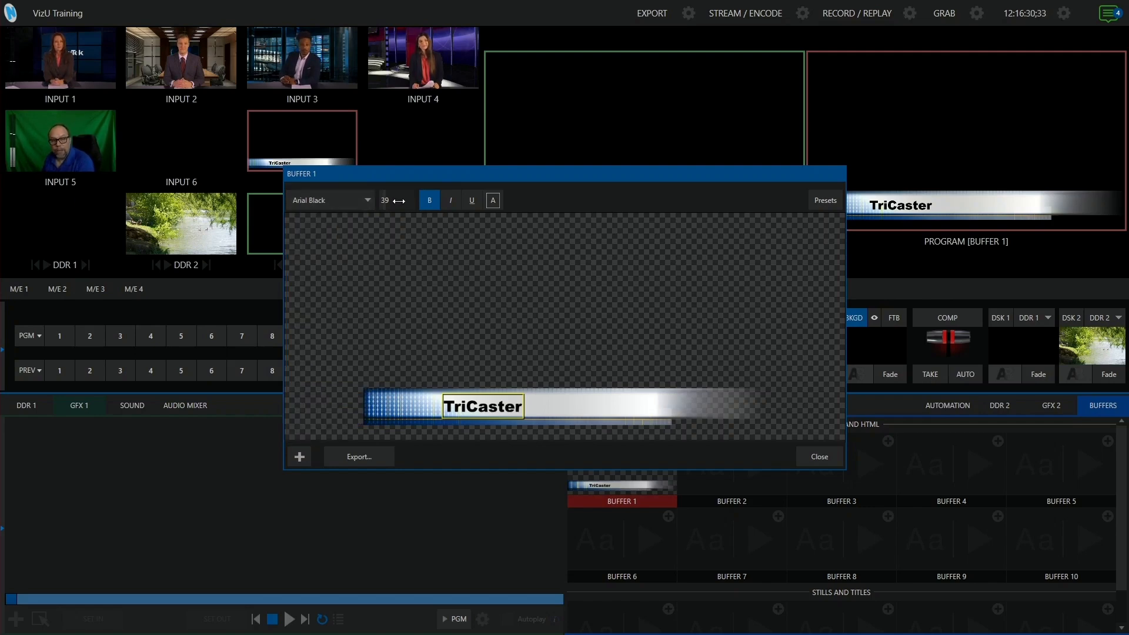
drag(393, 199, 407, 199)
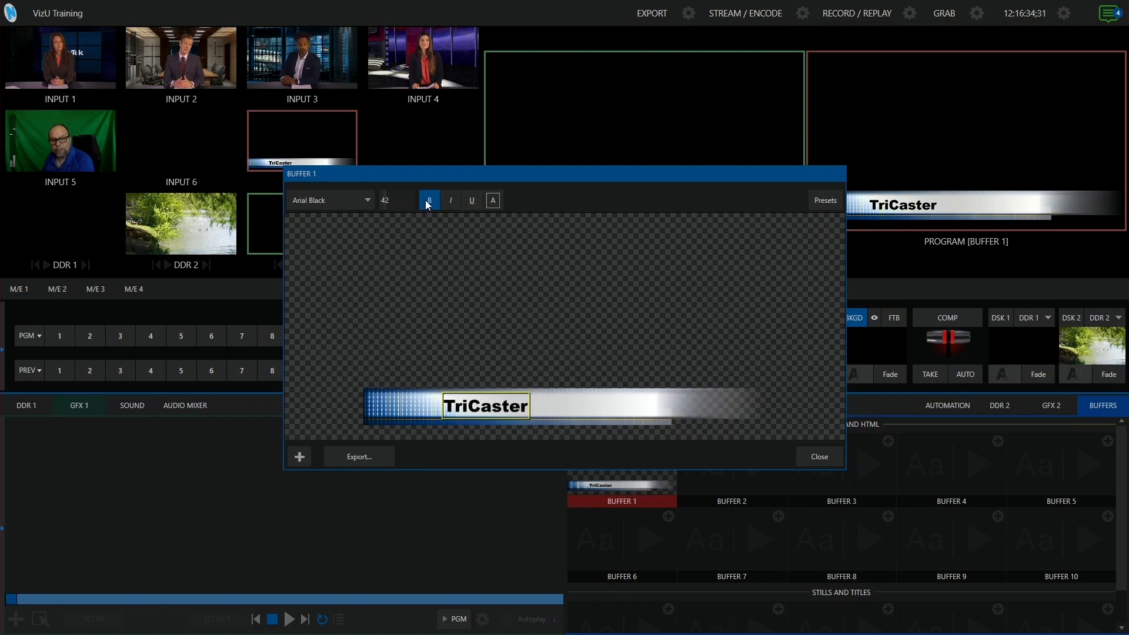
click(494, 201)
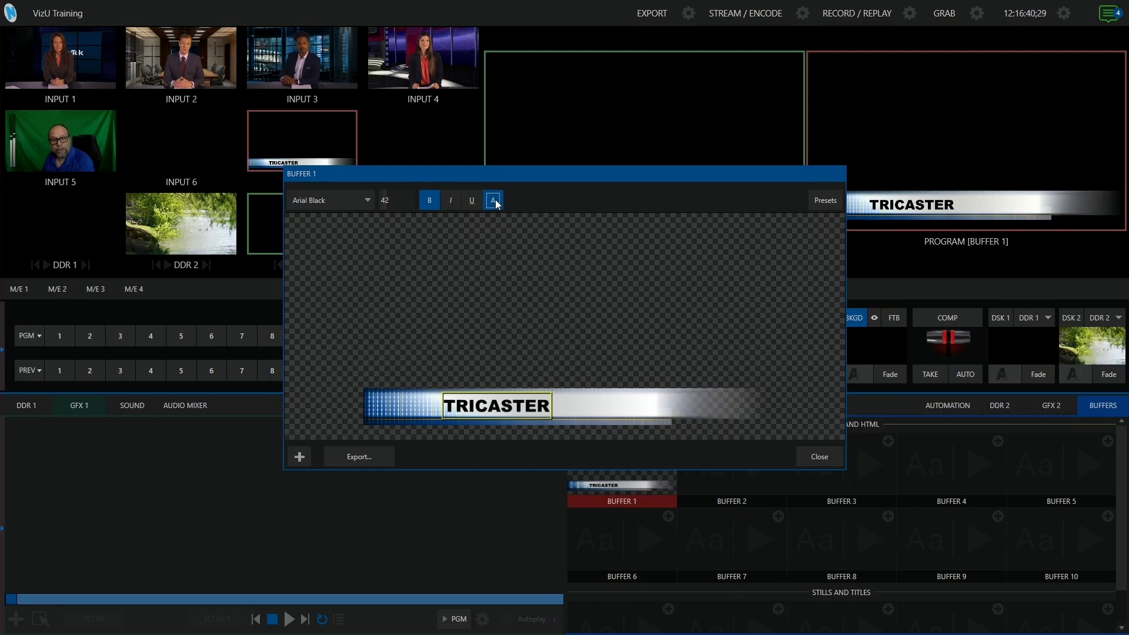
click(495, 201)
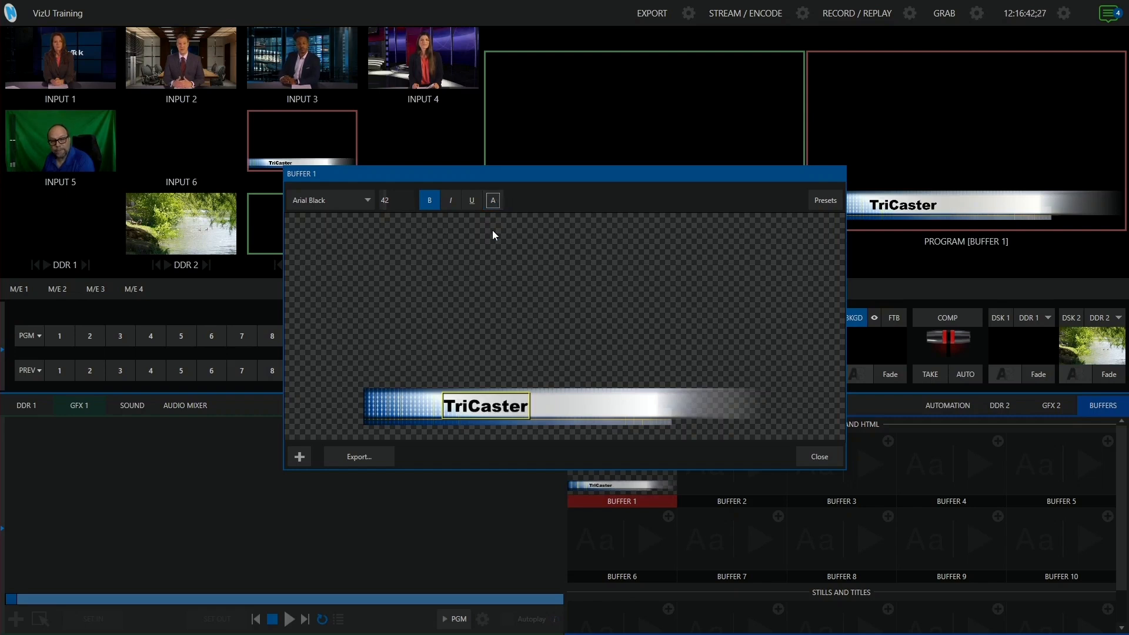
click(817, 456)
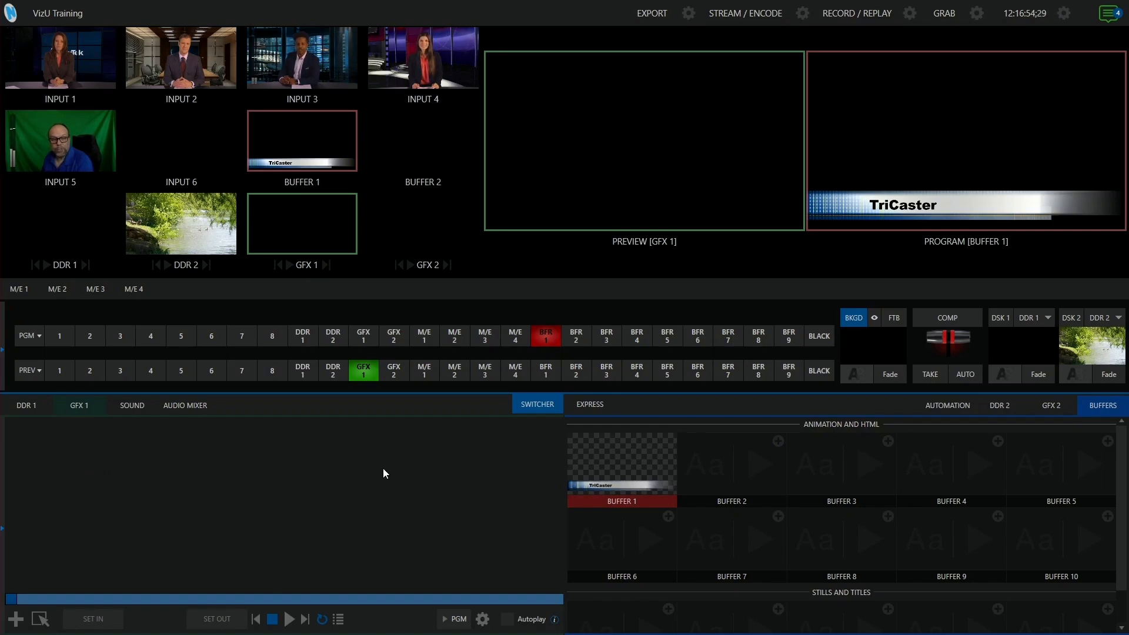
Load the Pulp Blue 001 title into GFX 1 and open it in the title editor
click(16, 619)
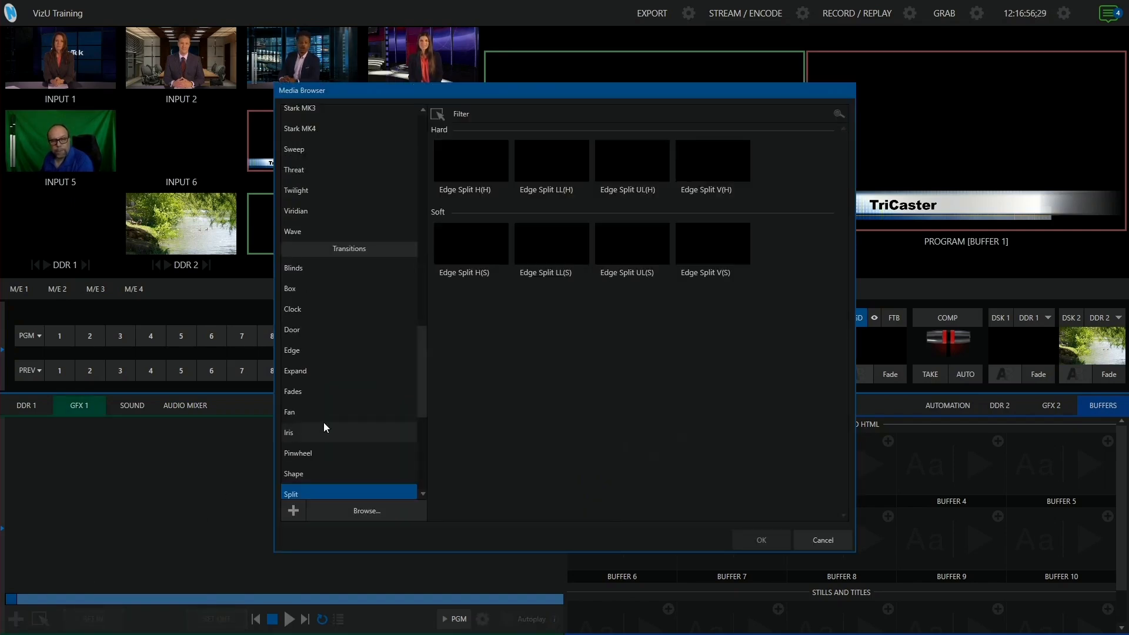
scroll(423, 330, up, 3)
drag(422, 302, 423, 266)
click(347, 226)
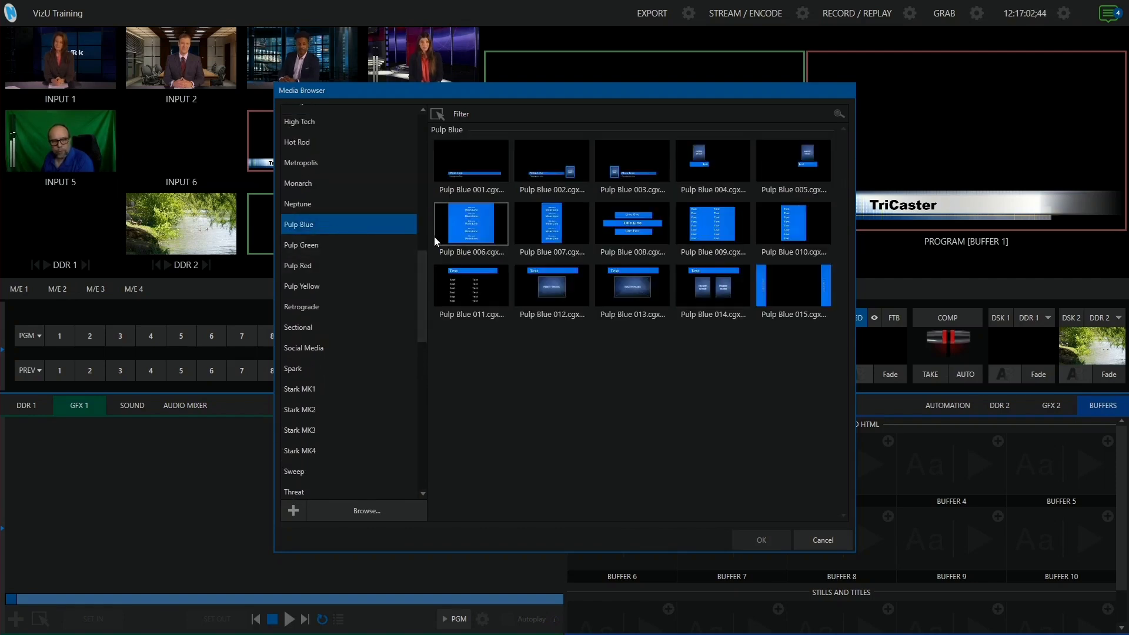
click(489, 185)
click(764, 535)
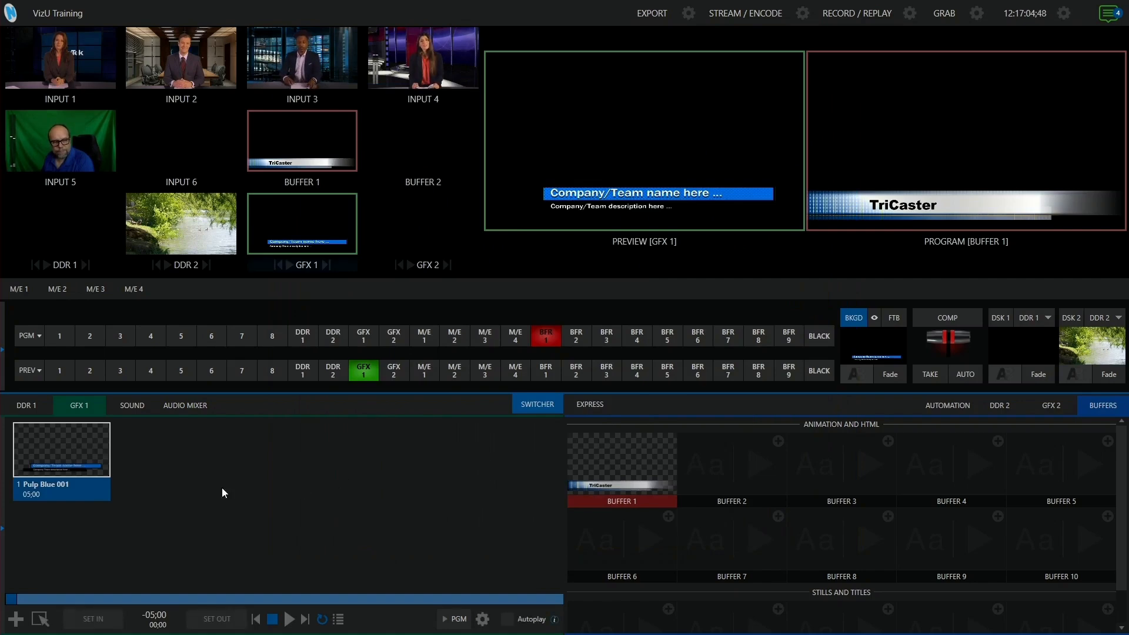
click(22, 473)
drag(590, 174, 510, 273)
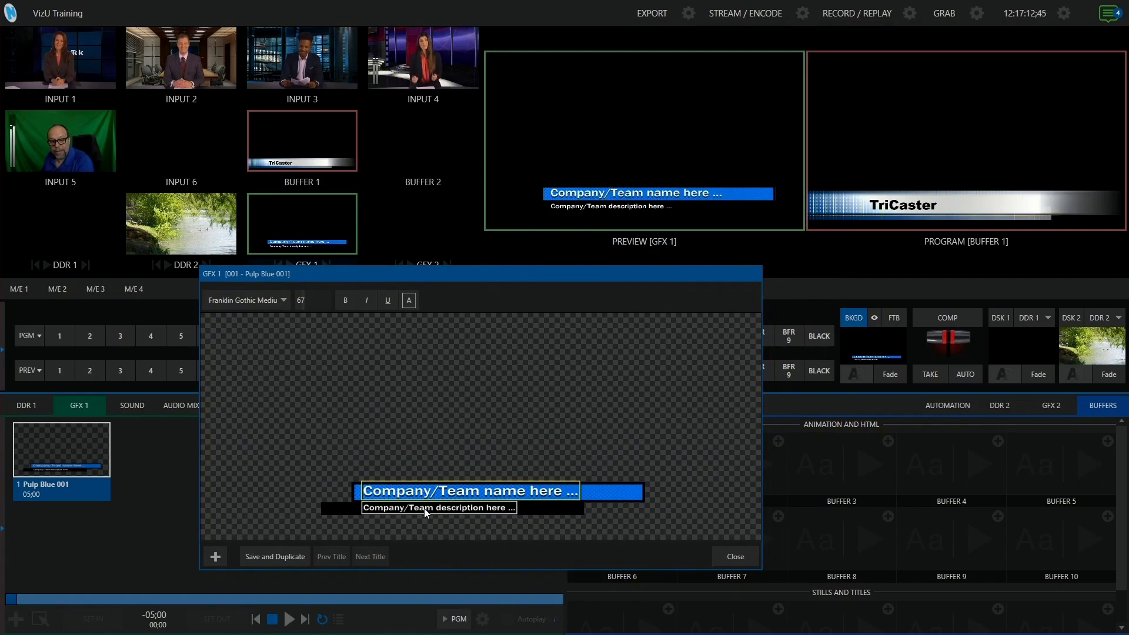
Enter the presenter's name on the name line and 'Vizrt' on the description line
click(425, 509)
click(423, 492)
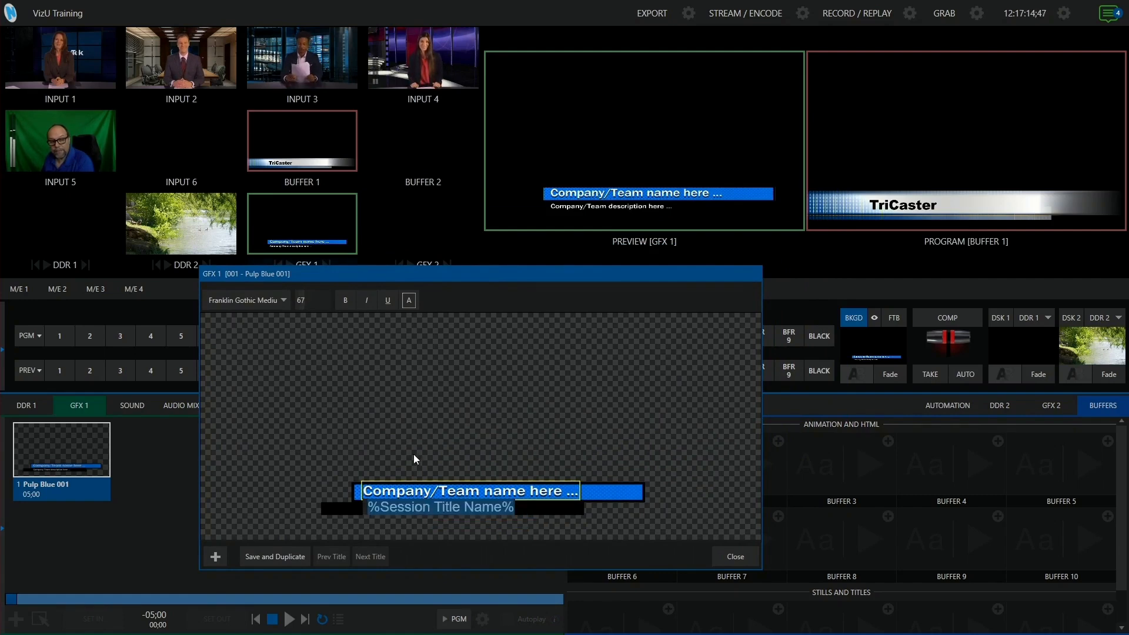
double_click(408, 493)
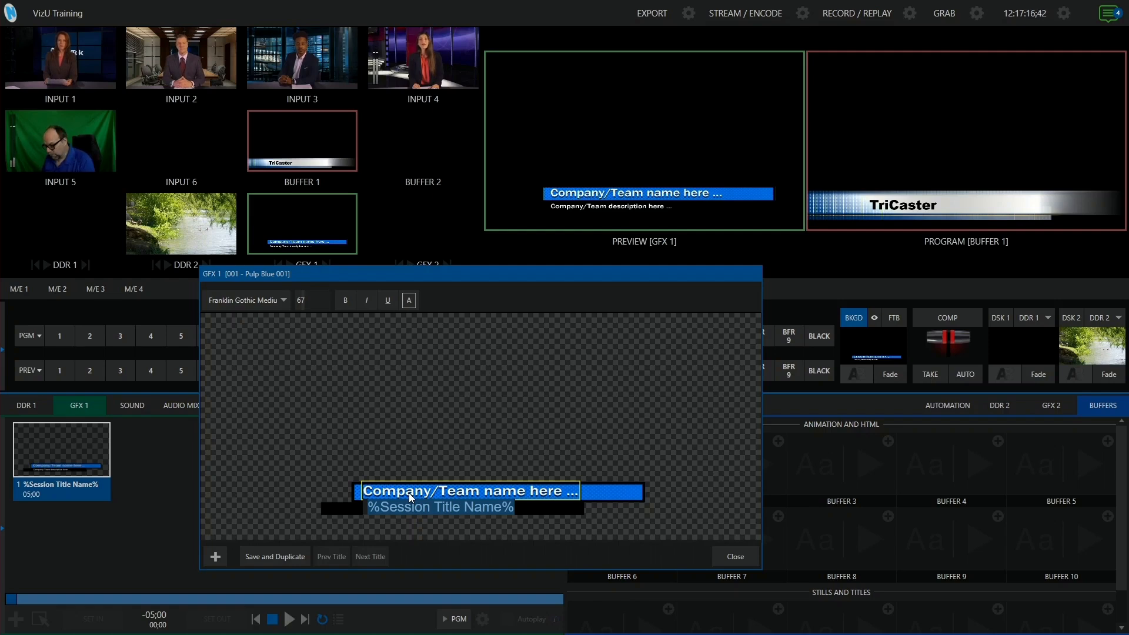
text(Kane)
key(Return)
double_click(407, 510)
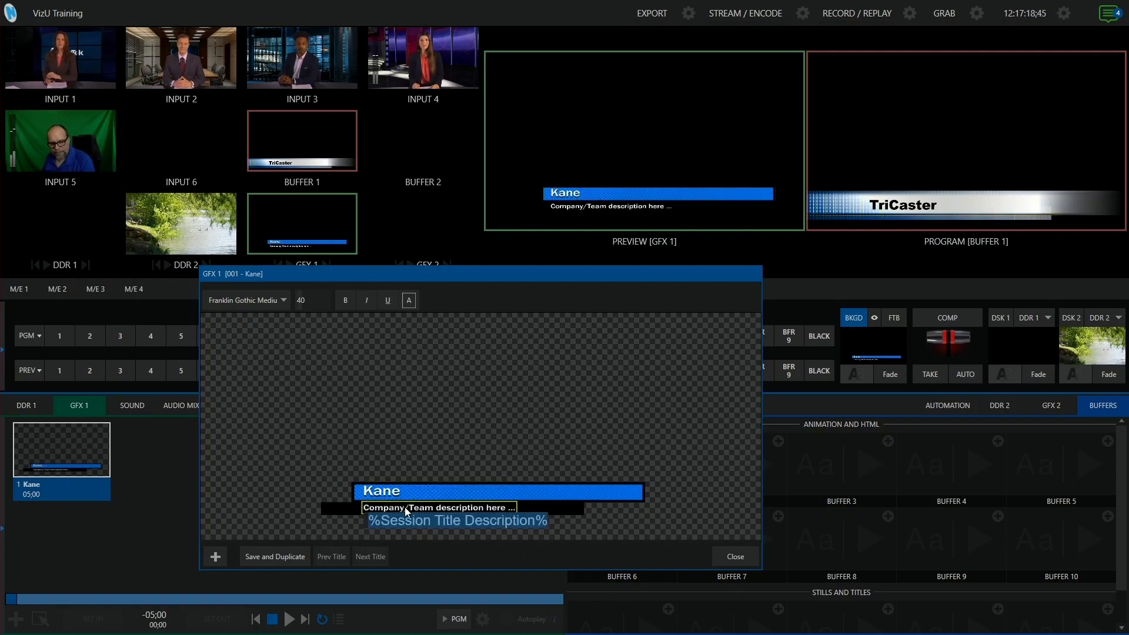
text(Vizrt)
key(Return)
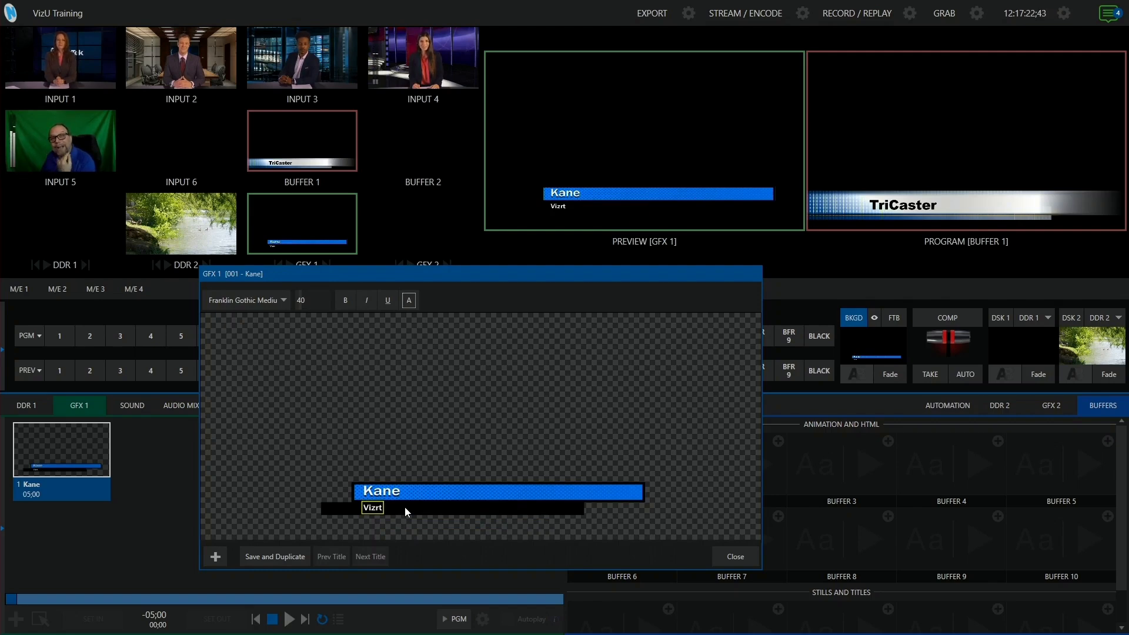
drag(450, 274, 539, 252)
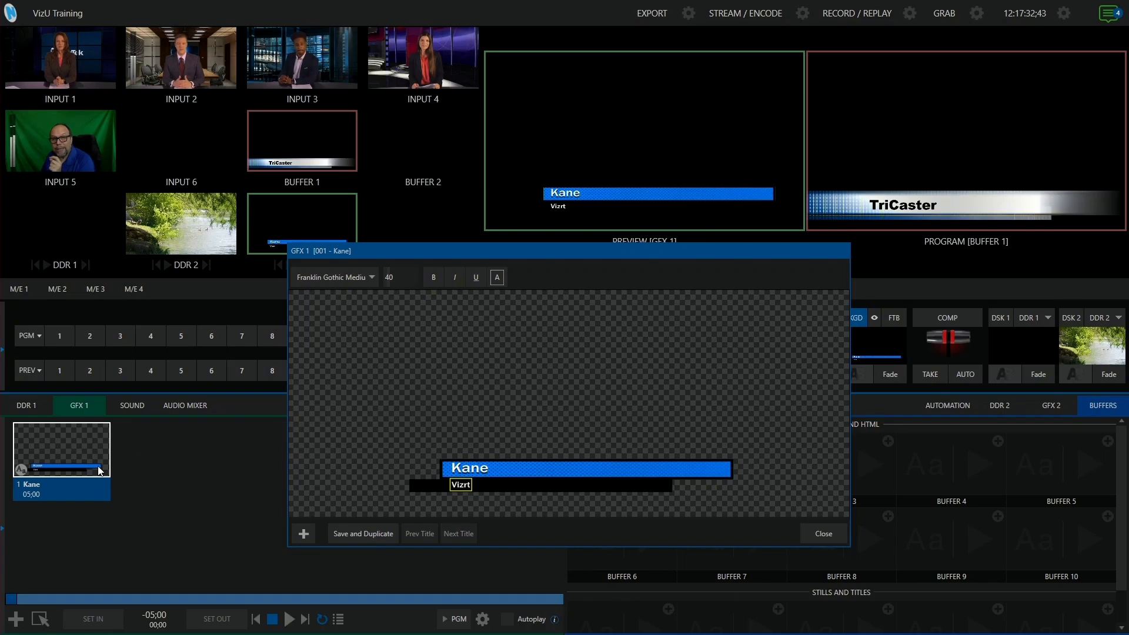
Duplicate the title, set the copy to 'Guest 1' / 'Company', then save and duplicate again
click(368, 532)
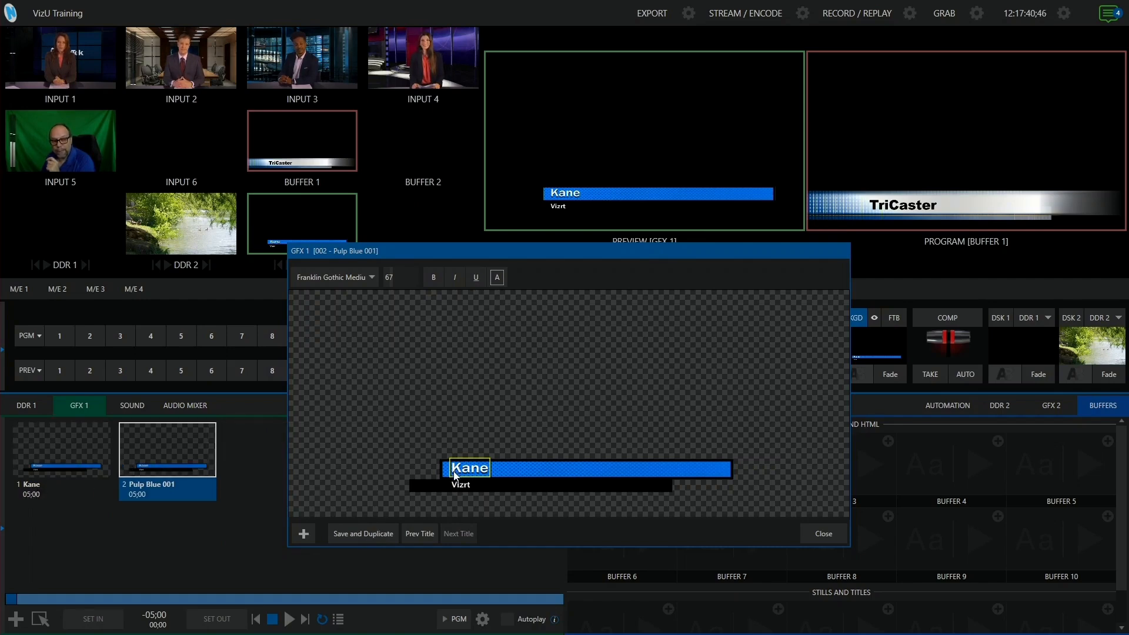
double_click(475, 469)
text(Guest 1)
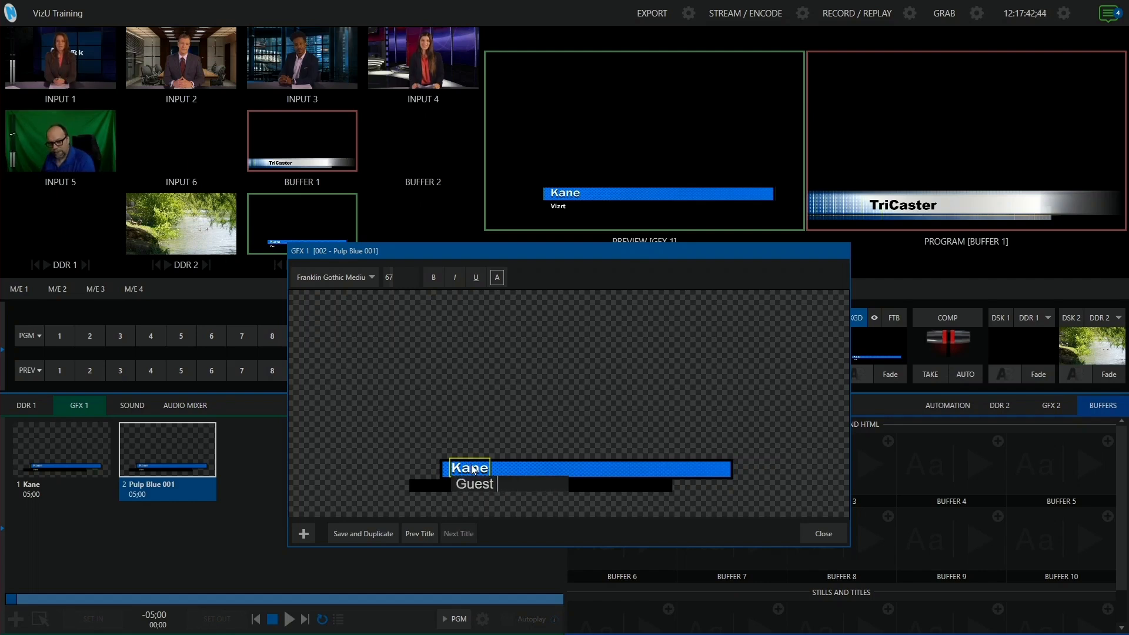
key(Return)
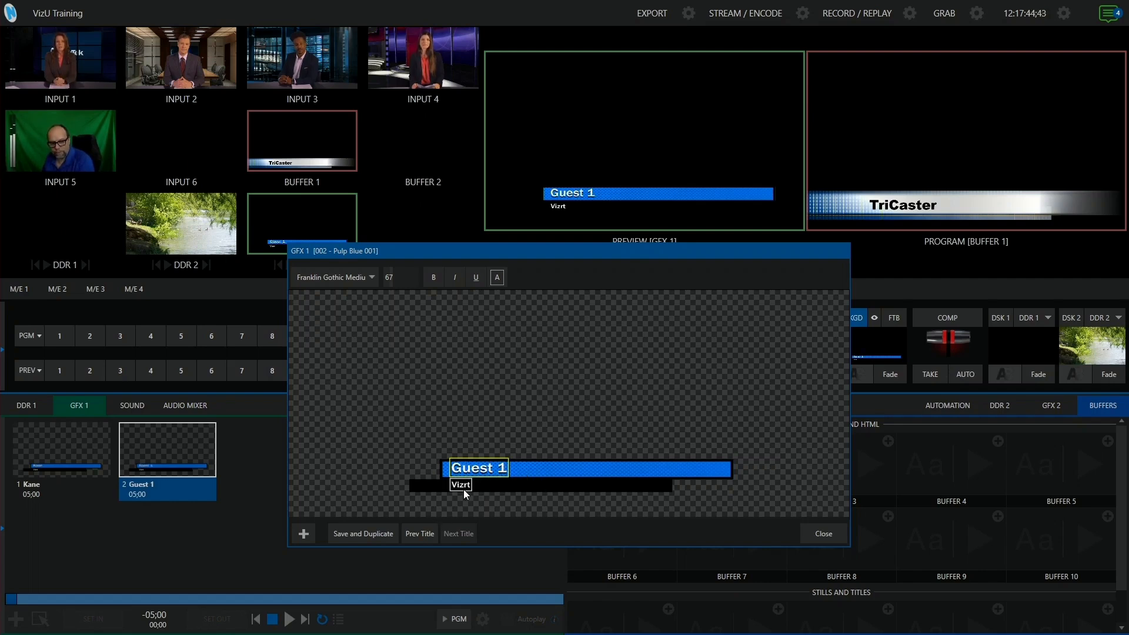
double_click(465, 491)
text(Copman)
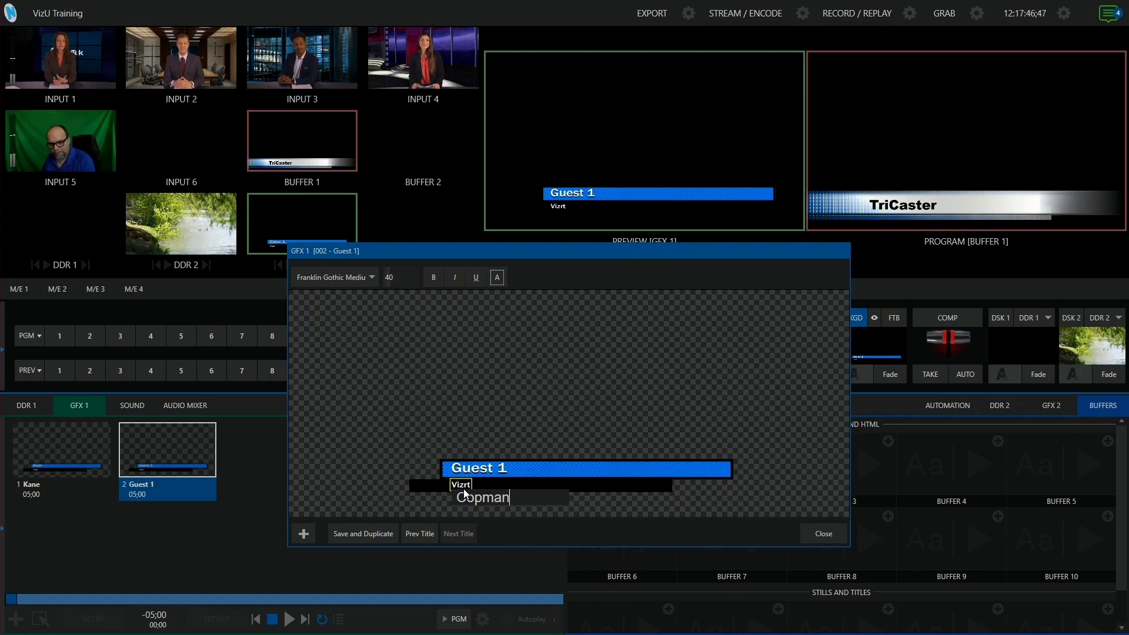
key(BackSpace)
key(BackSpace)
key(BackSpace)
key(BackSpace)
text(mpany)
key(Return)
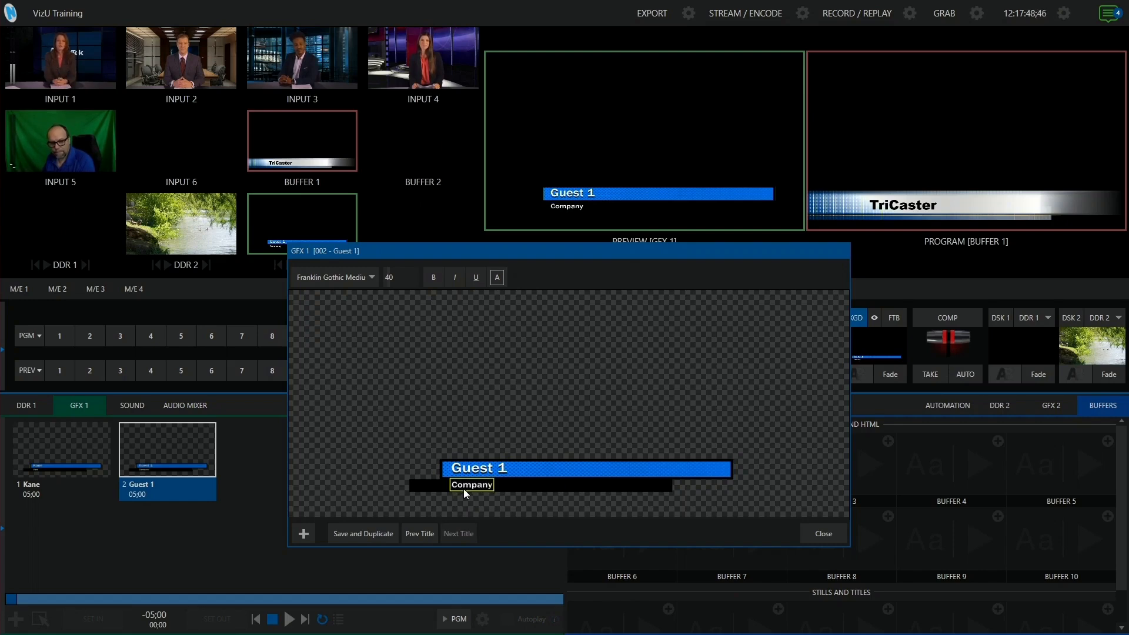
click(378, 537)
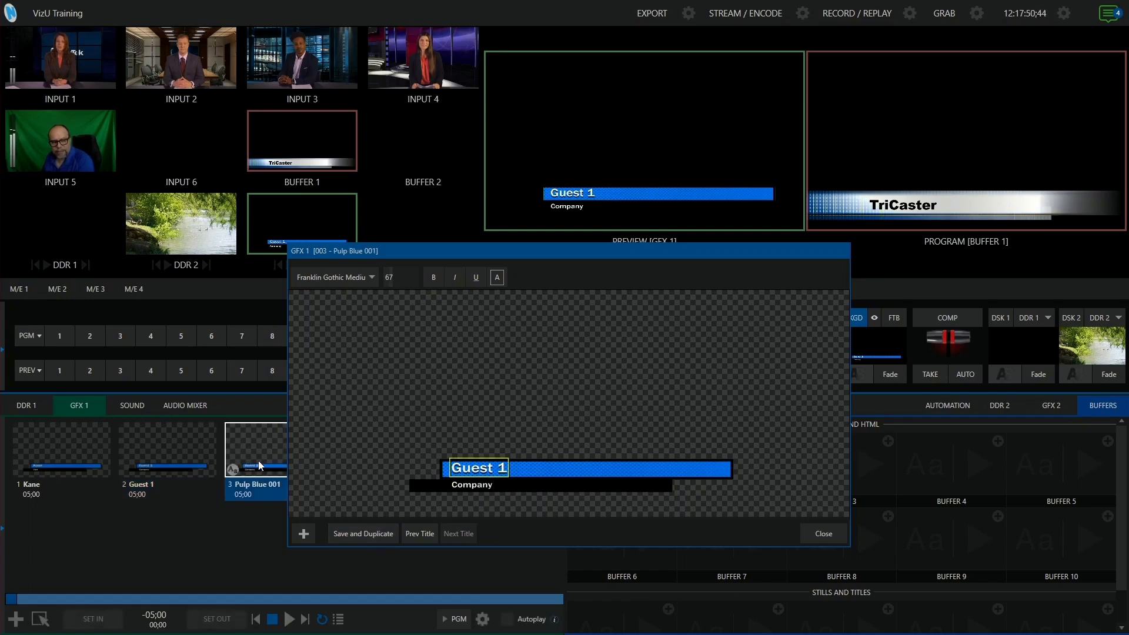
Rename the third title to 'Guest 2' and close the title editor
drag(390, 249, 474, 249)
double_click(554, 466)
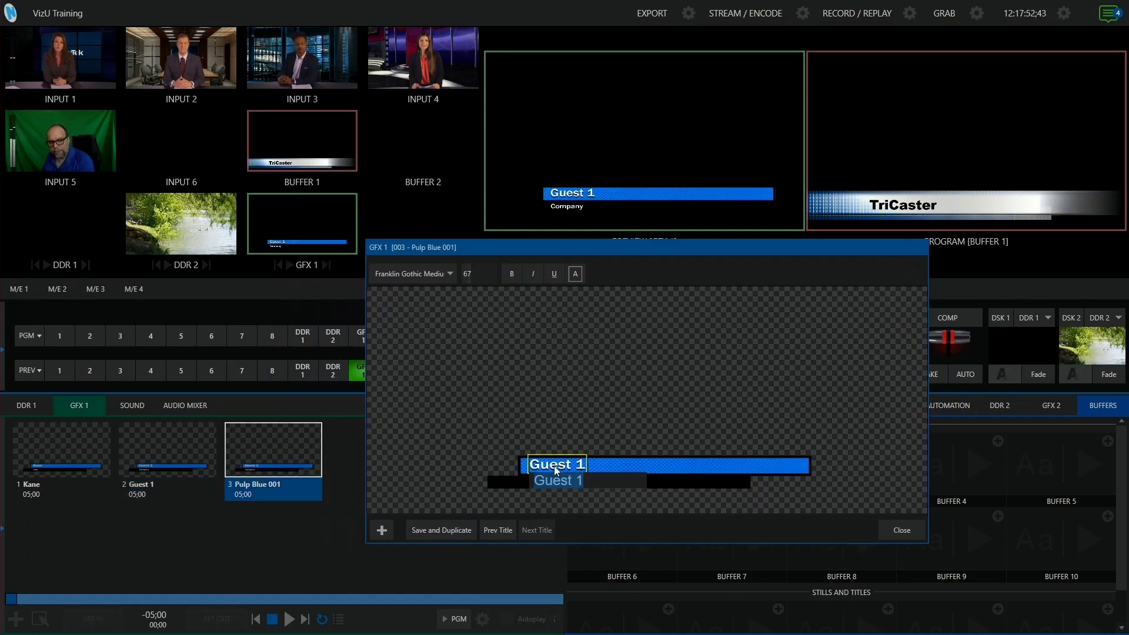
text(Guest 2)
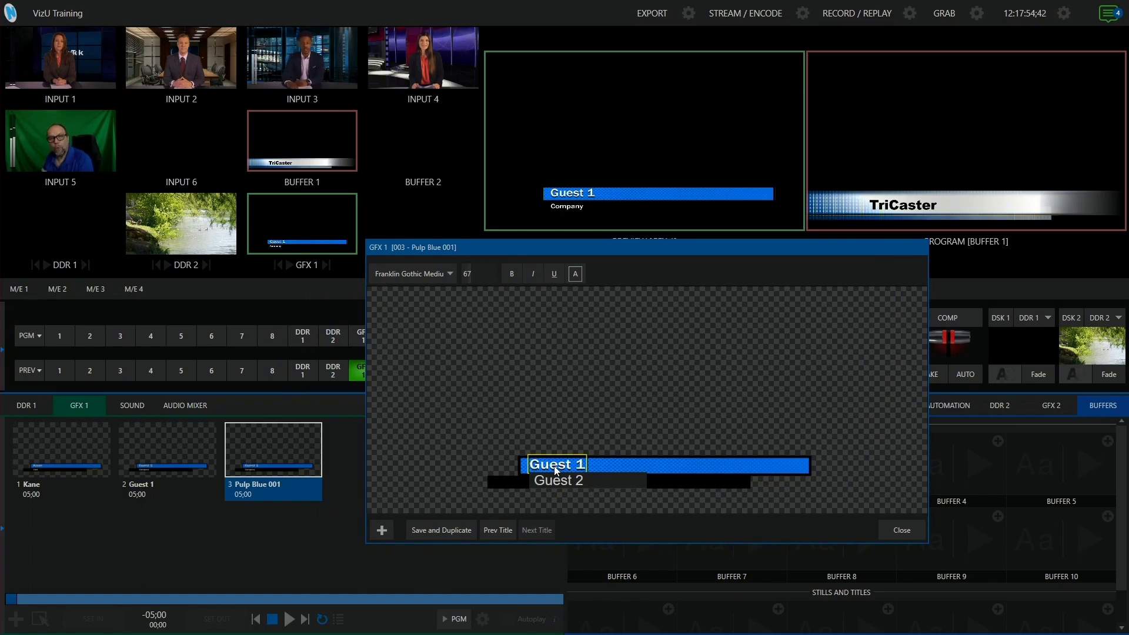
click(898, 528)
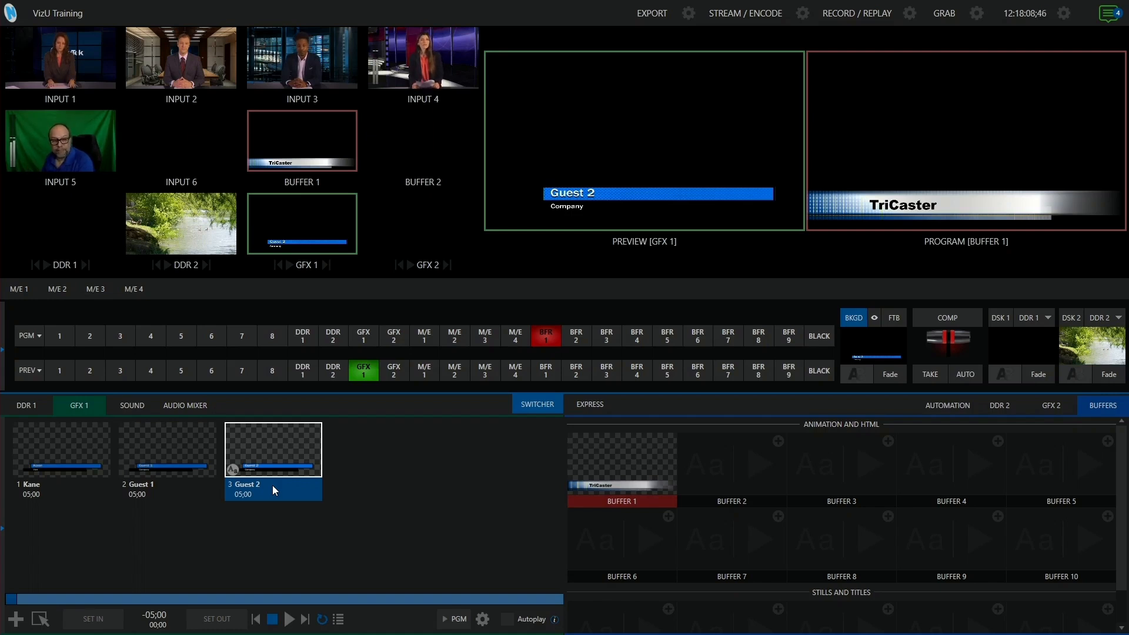
click(181, 458)
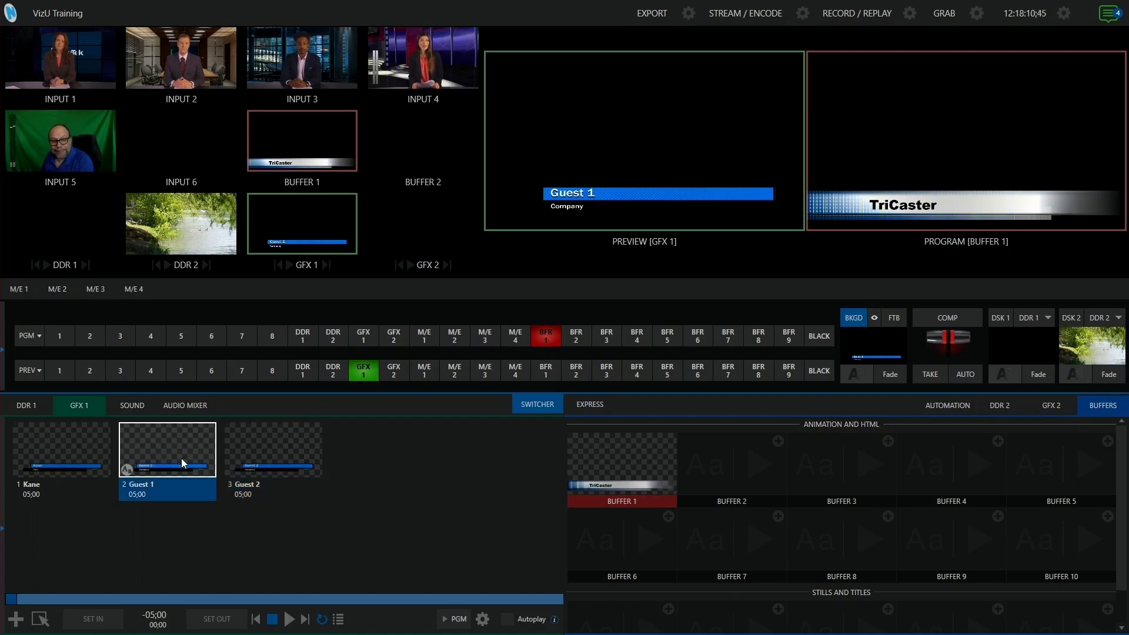
click(69, 465)
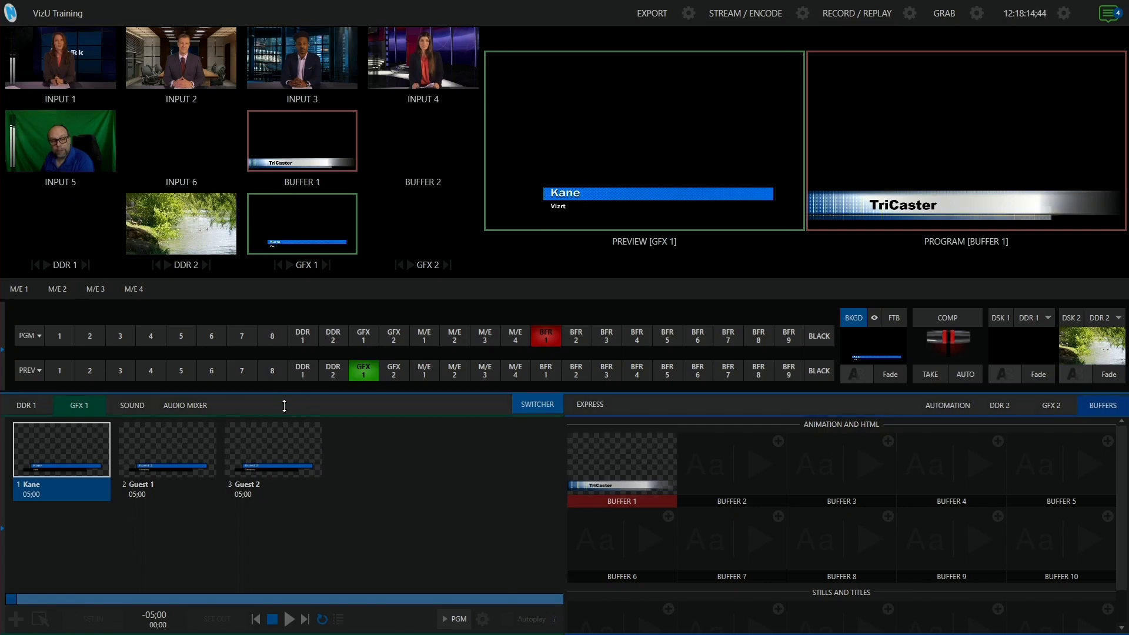
click(179, 450)
click(302, 451)
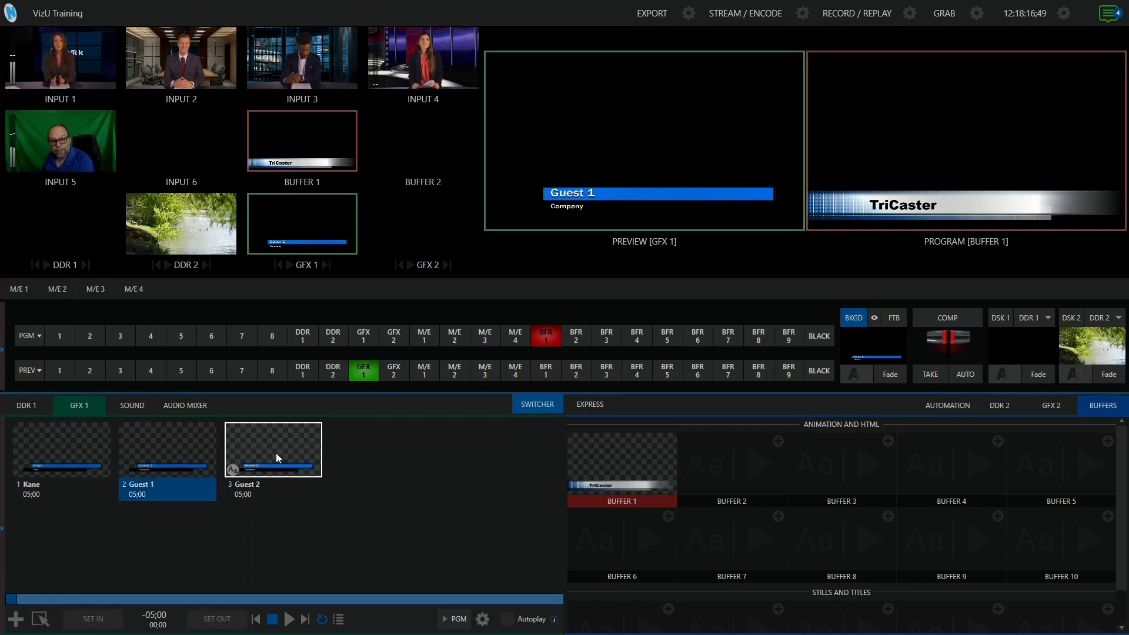
click(79, 450)
click(156, 448)
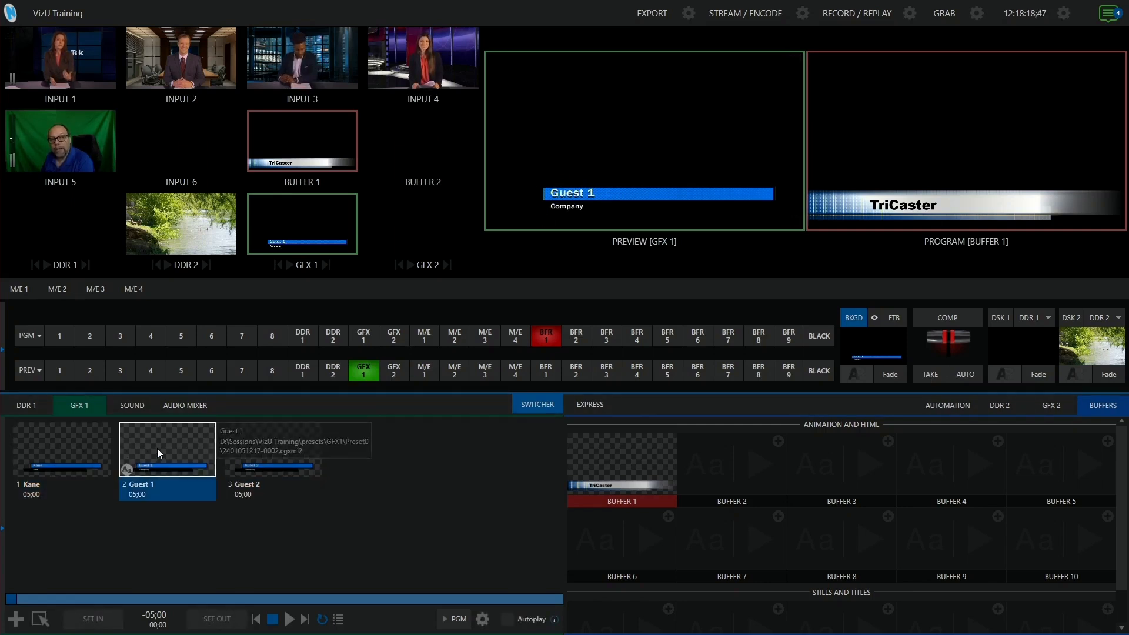
click(257, 451)
click(178, 452)
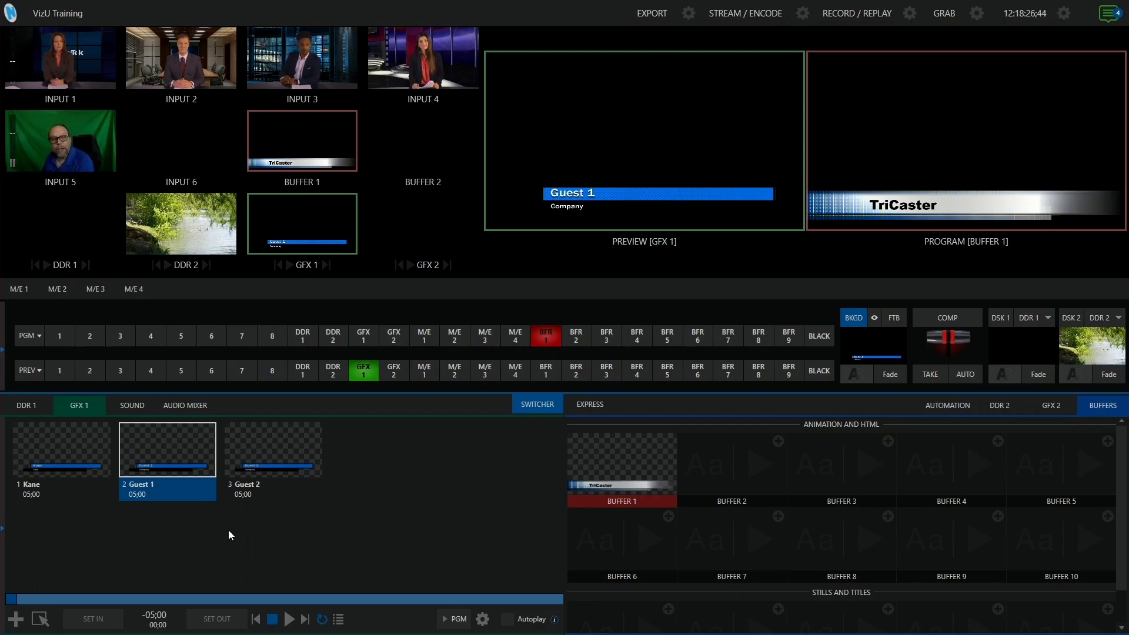
click(70, 450)
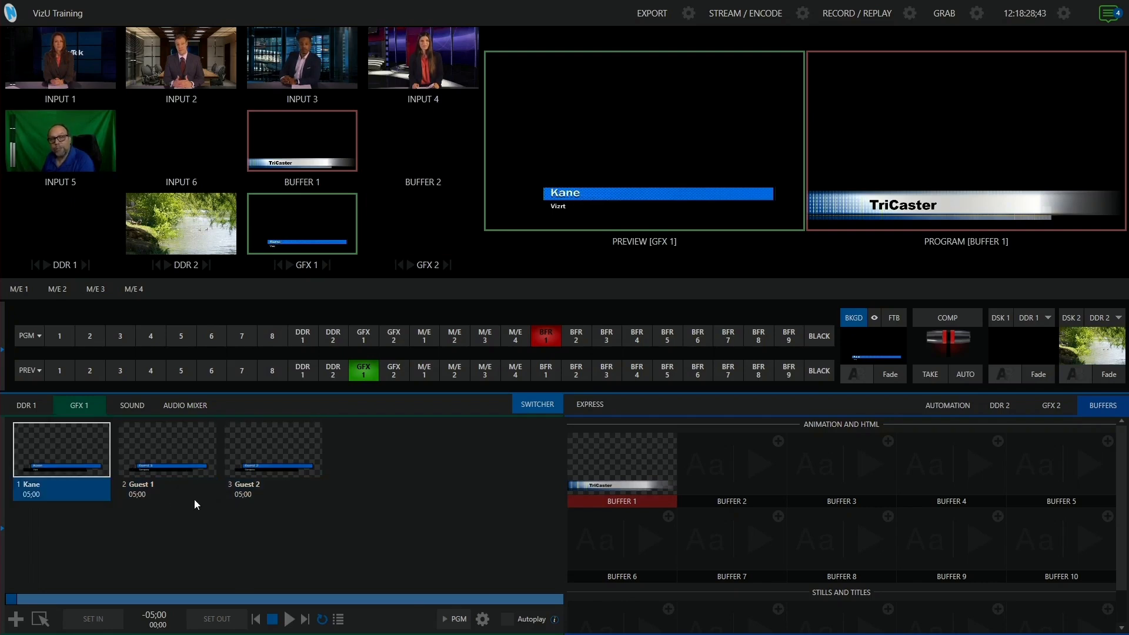
click(189, 464)
click(298, 458)
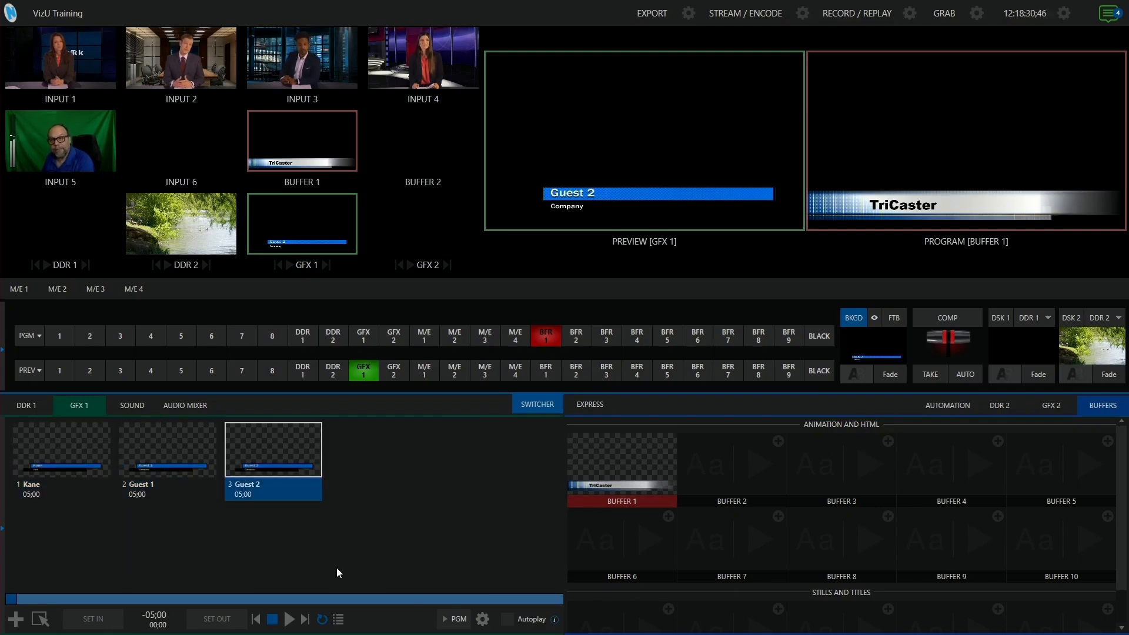